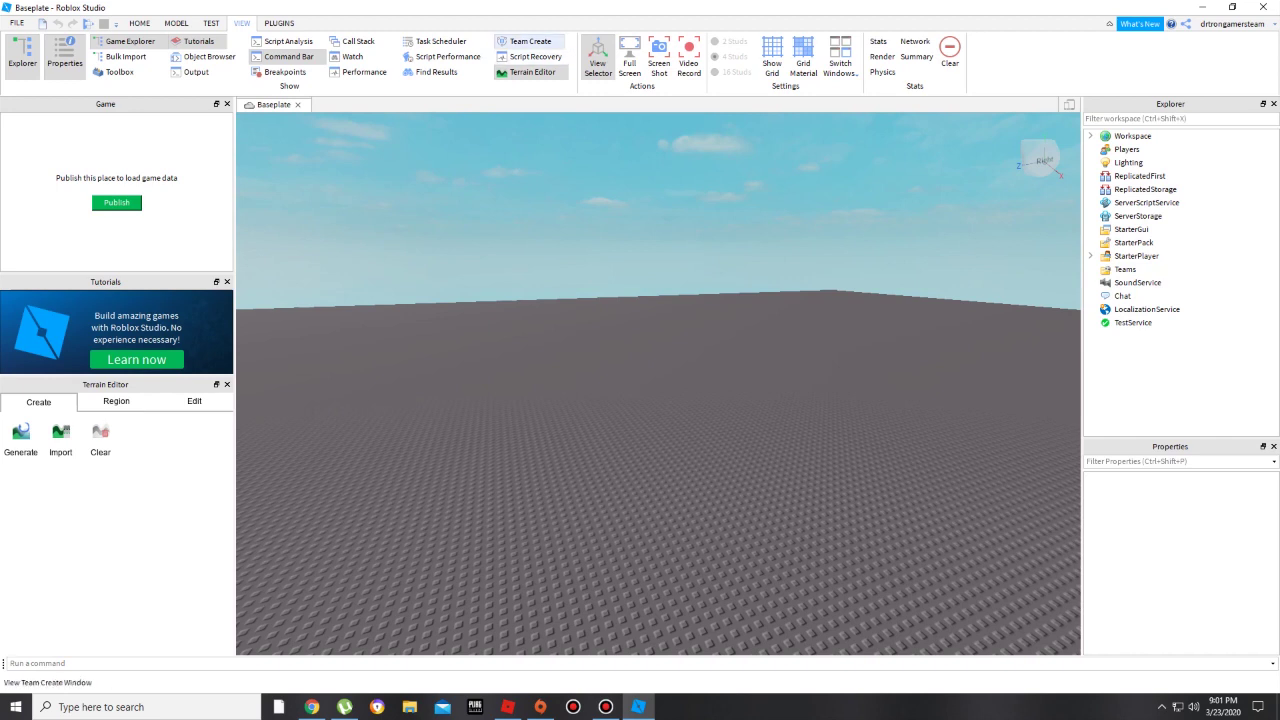
Open Team Create from the View tab, which prompts to publish the place first
click(530, 41)
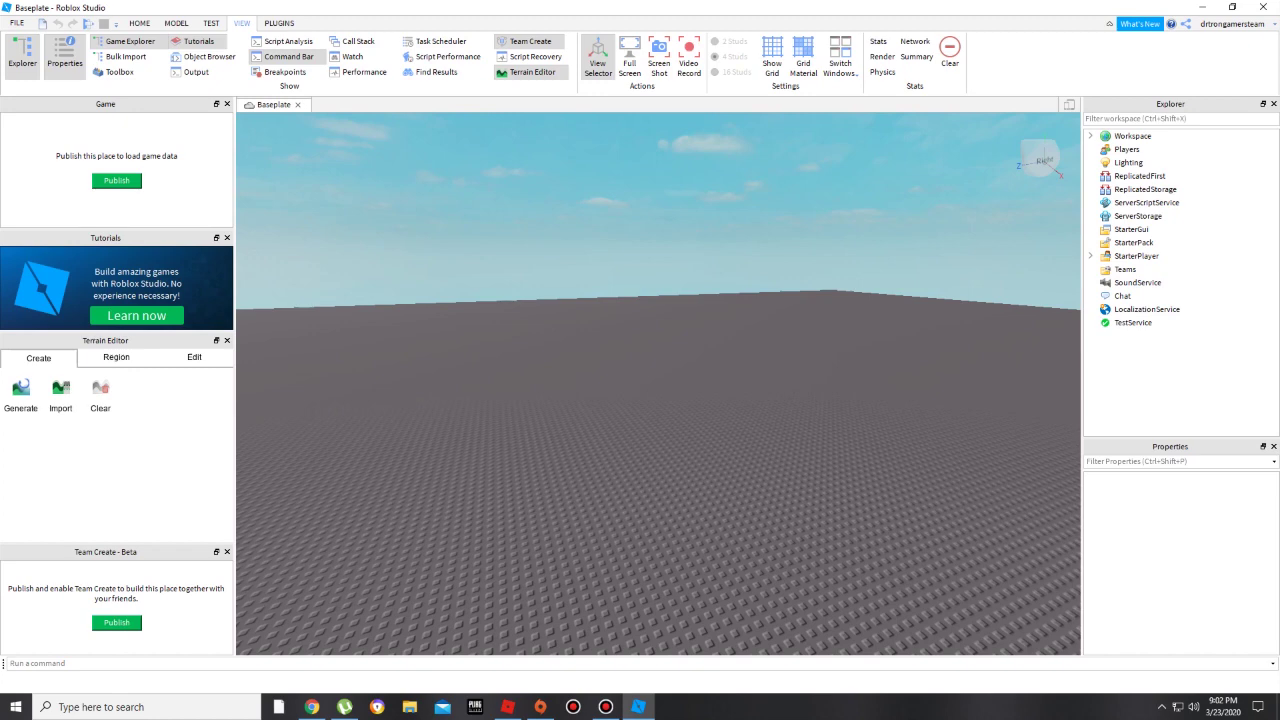
Publish the place as new game 'UTVGFWSEAUHFEWS' with description 'YHVFYHFASD'
key(alt+p)
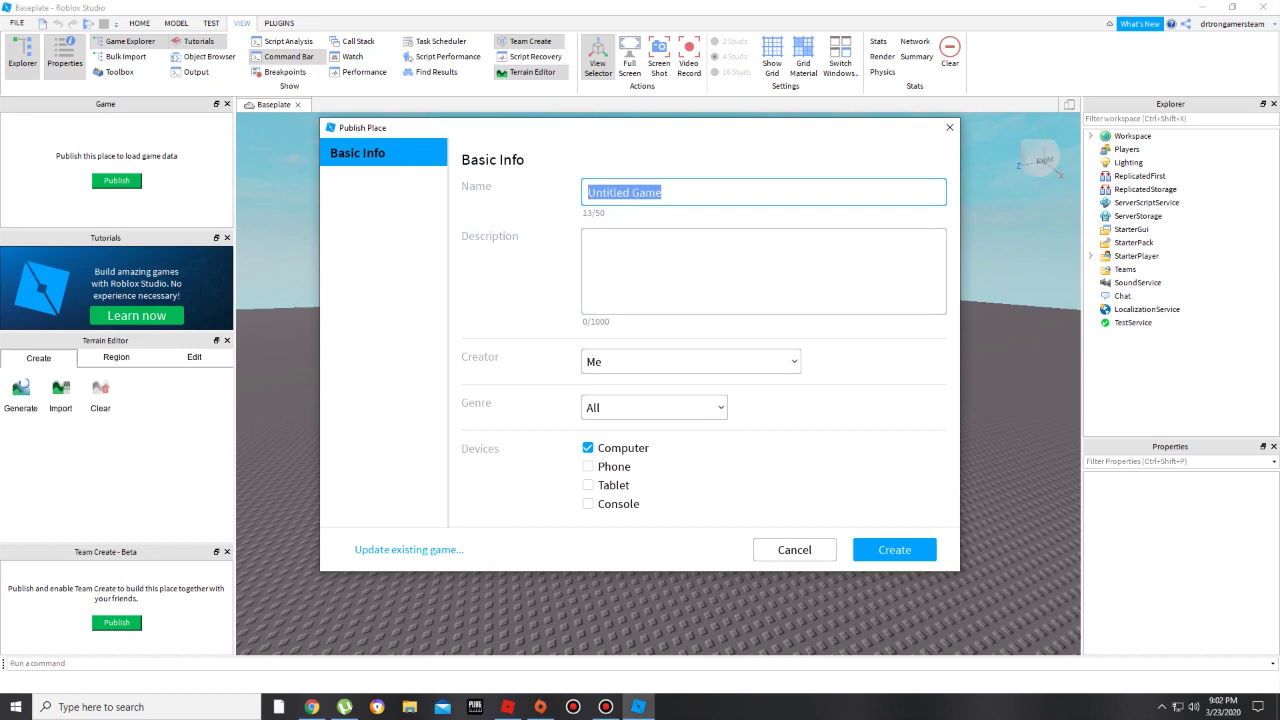
key(BackSpace)
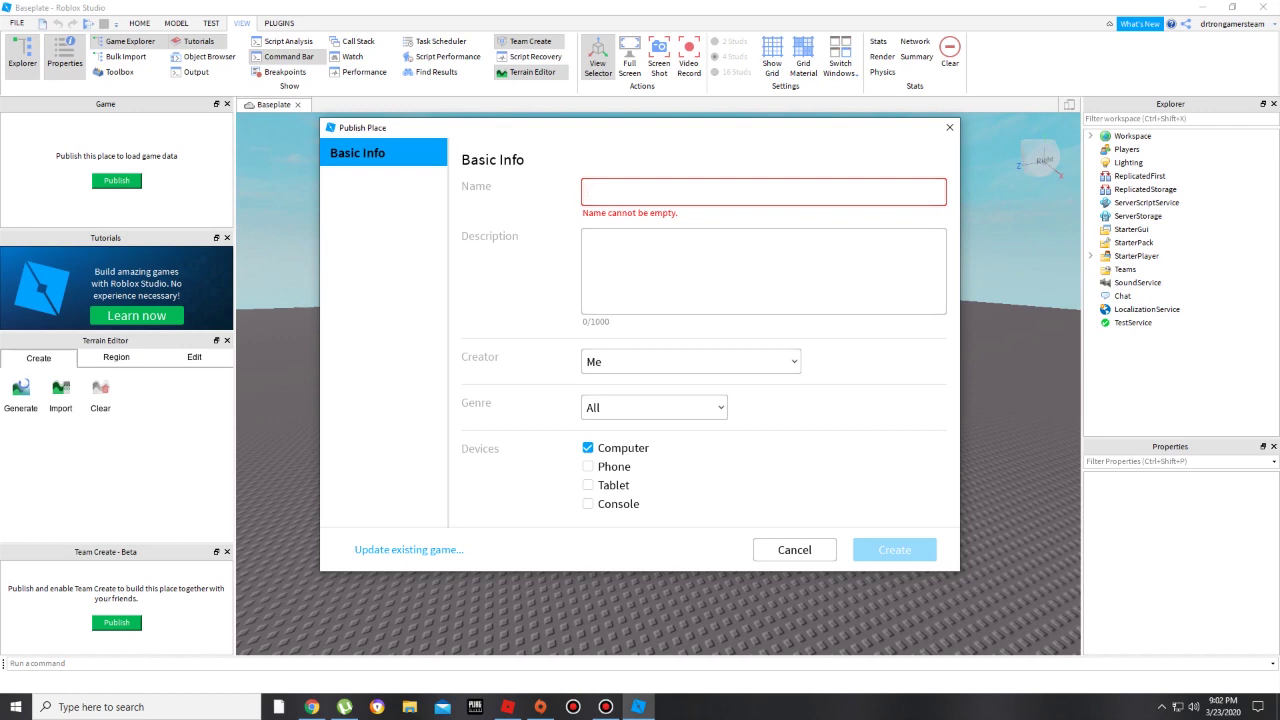
text(UTVGFWSEAUHFEWS)
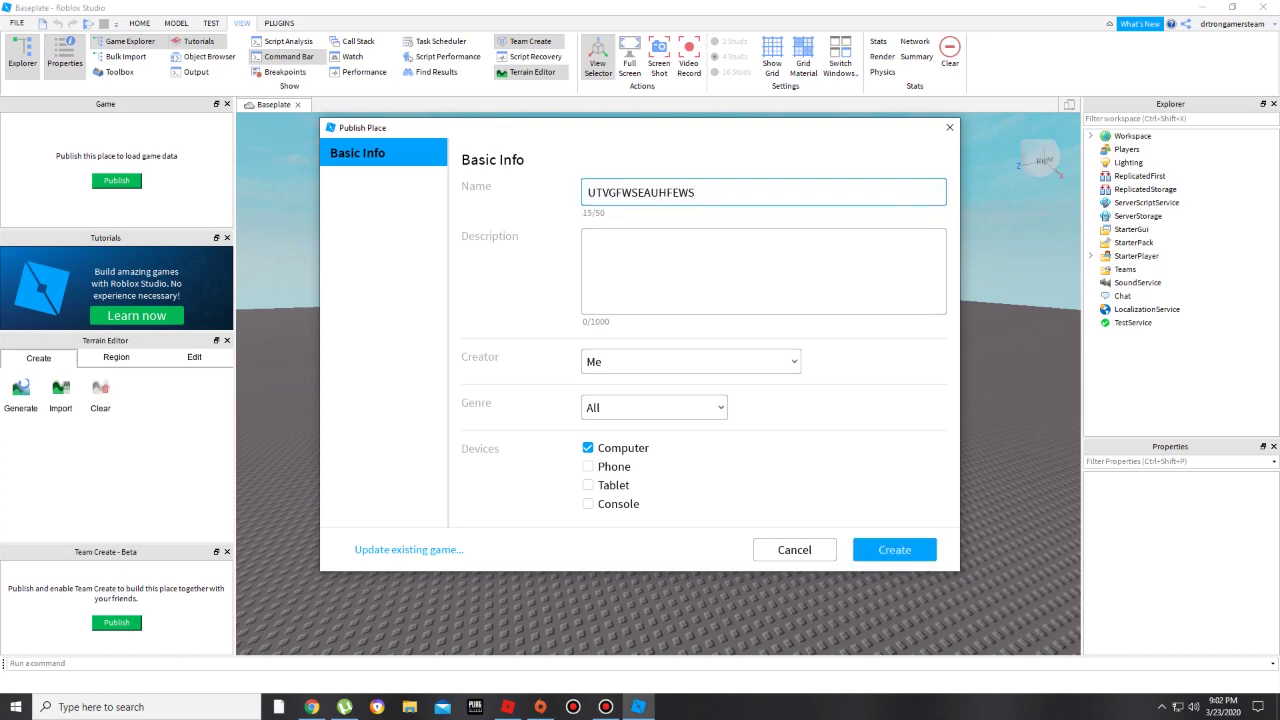
key(Tab)
text(YHVFYHFASD)
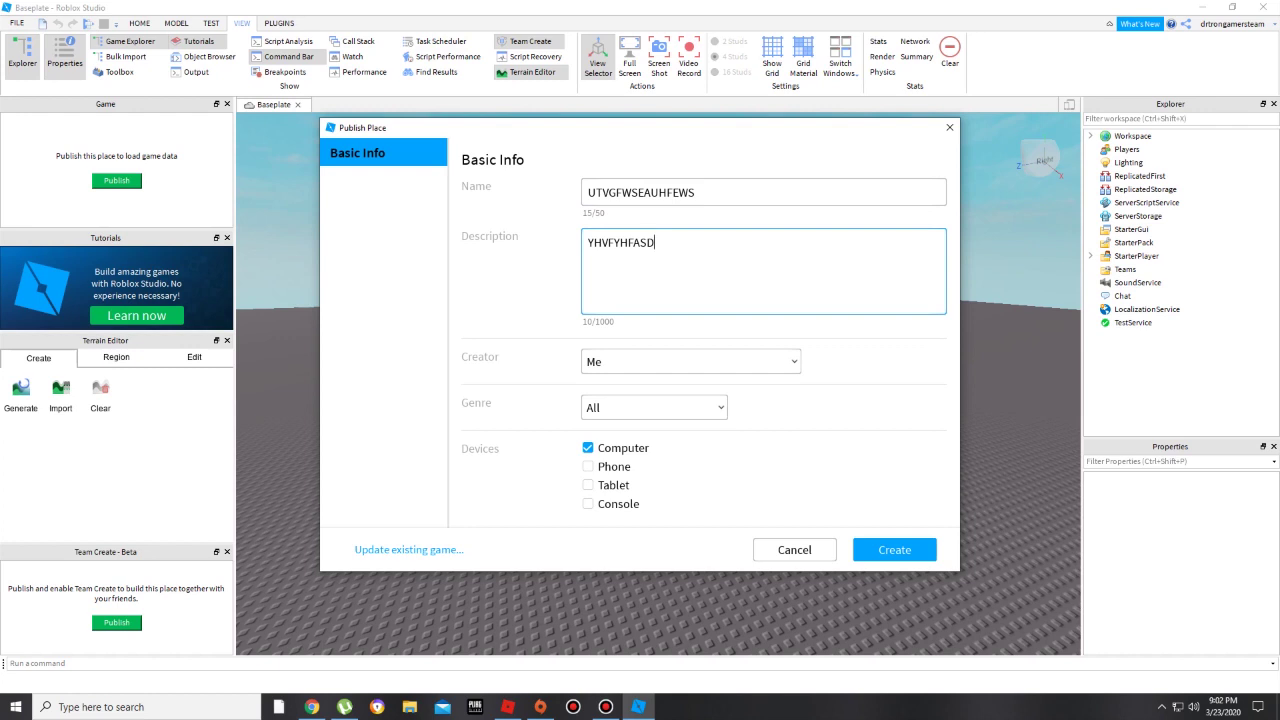
click(894, 549)
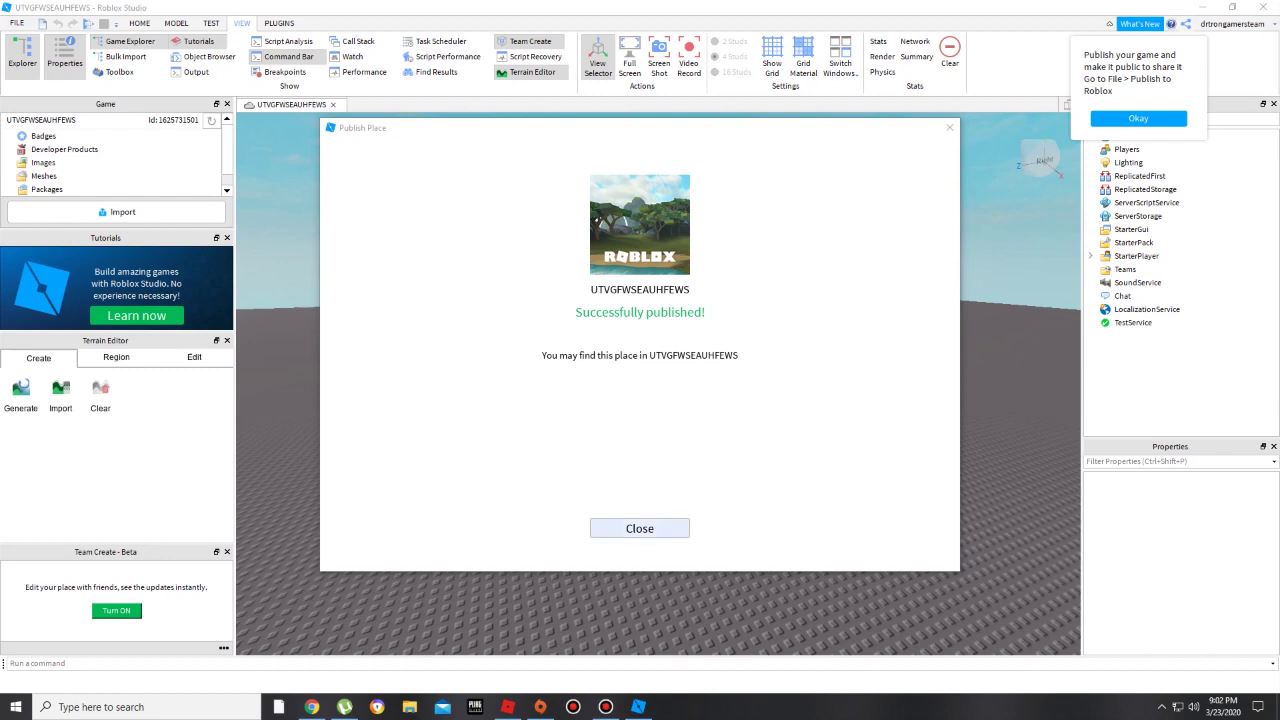
Dismiss the publish confirmation and turn Team Create on for the game
click(640, 528)
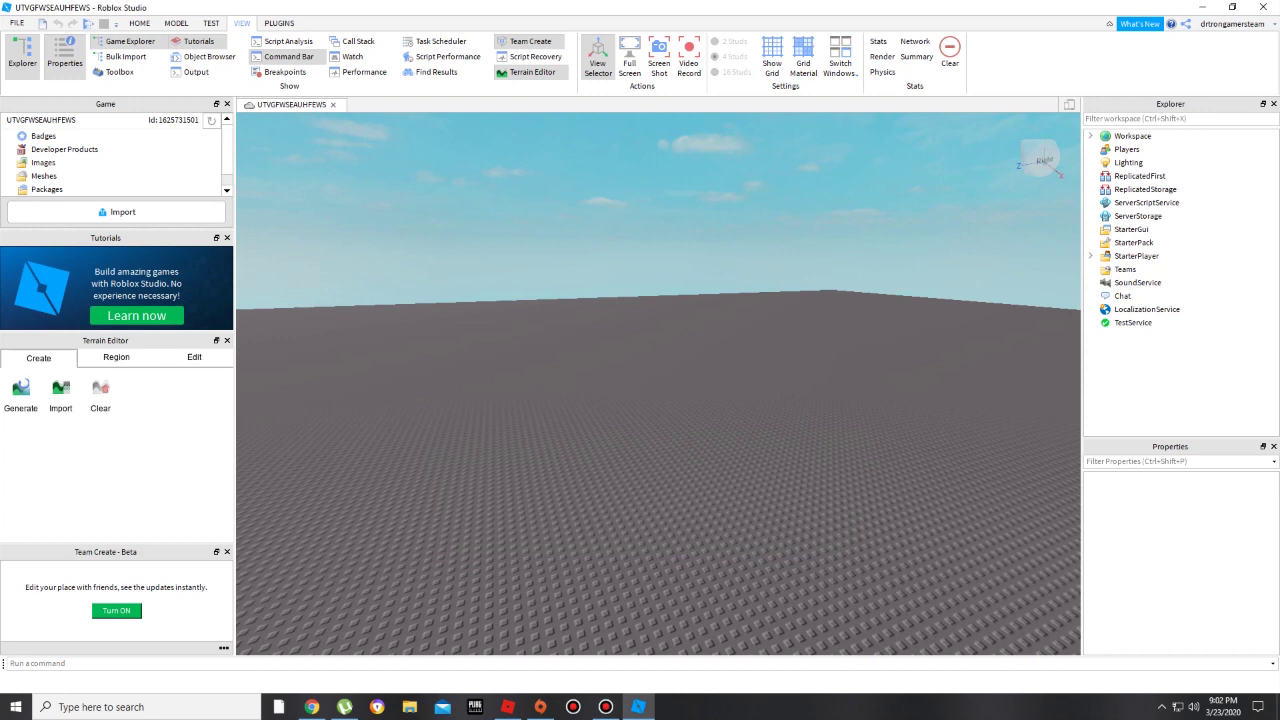
click(116, 610)
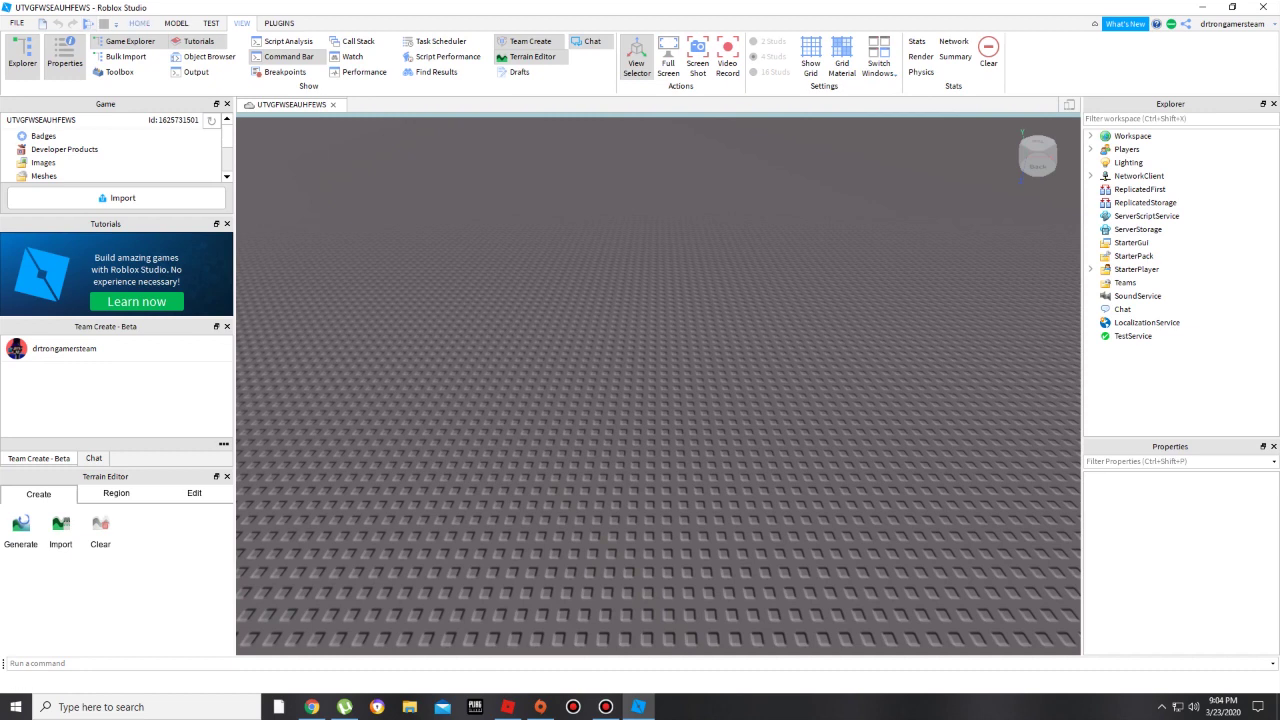
click(139, 22)
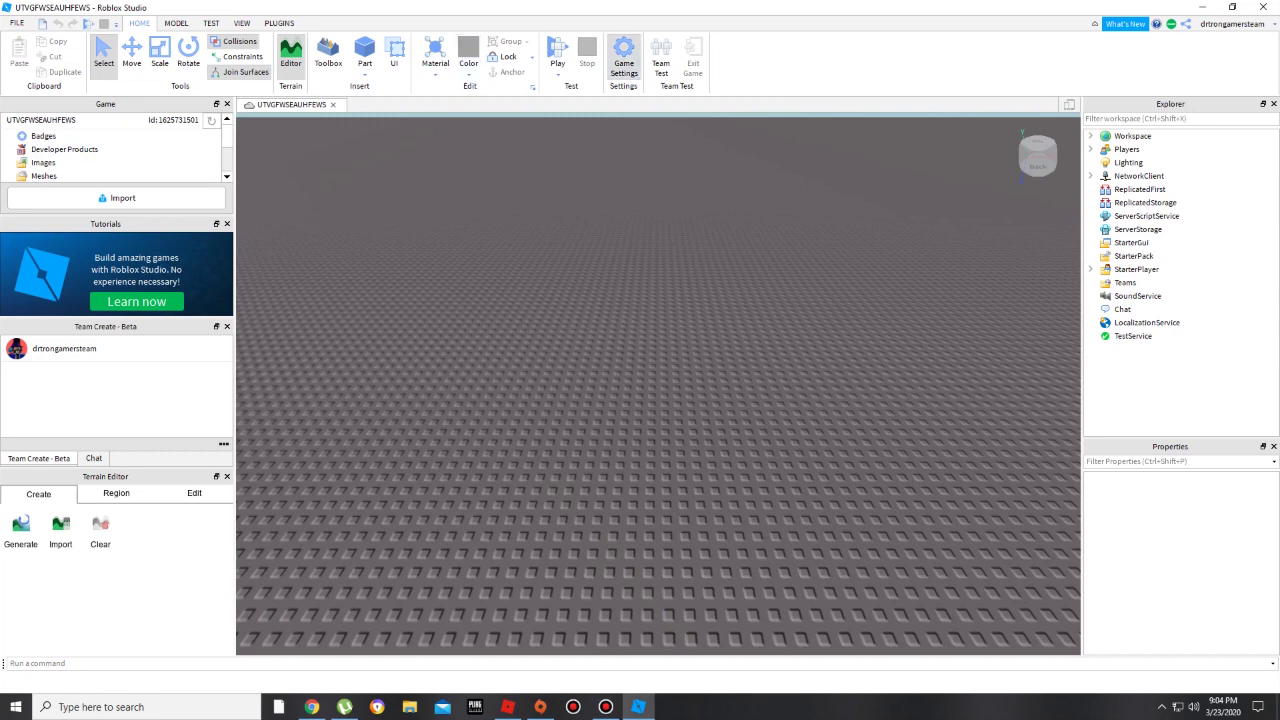
Open Game Settings on the Permissions page and focus the collaborator username search
click(623, 55)
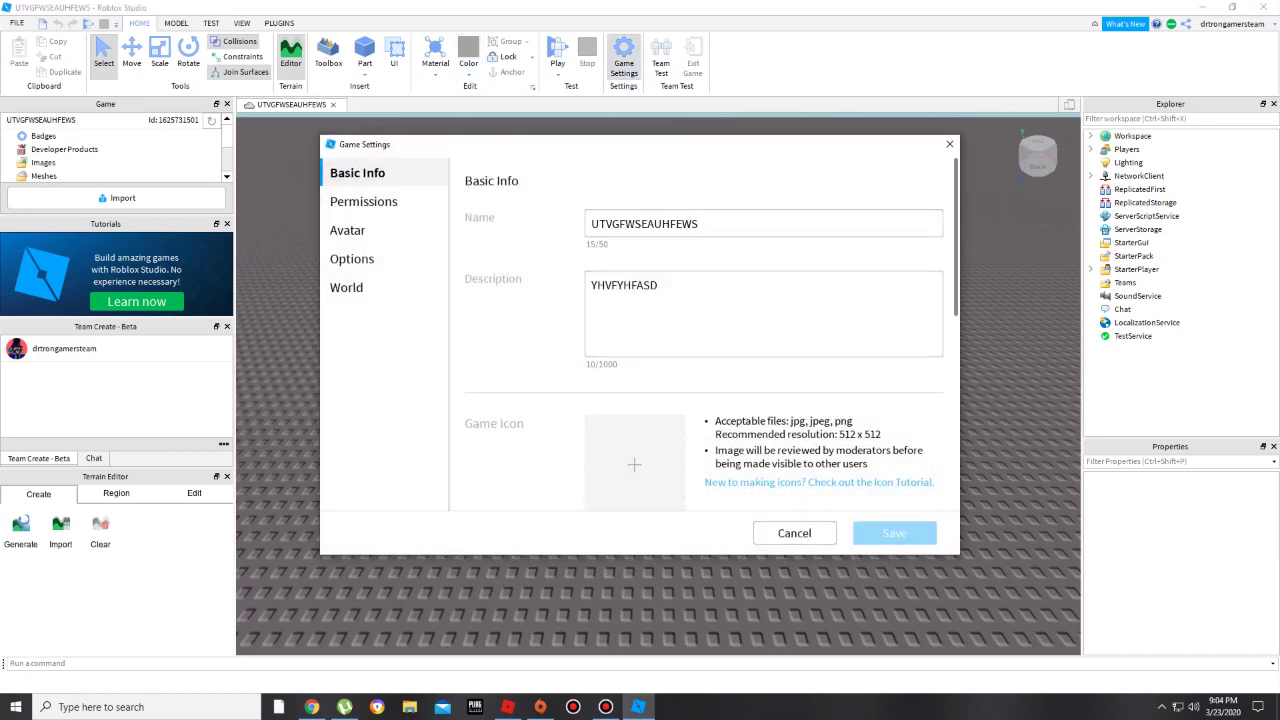
click(363, 201)
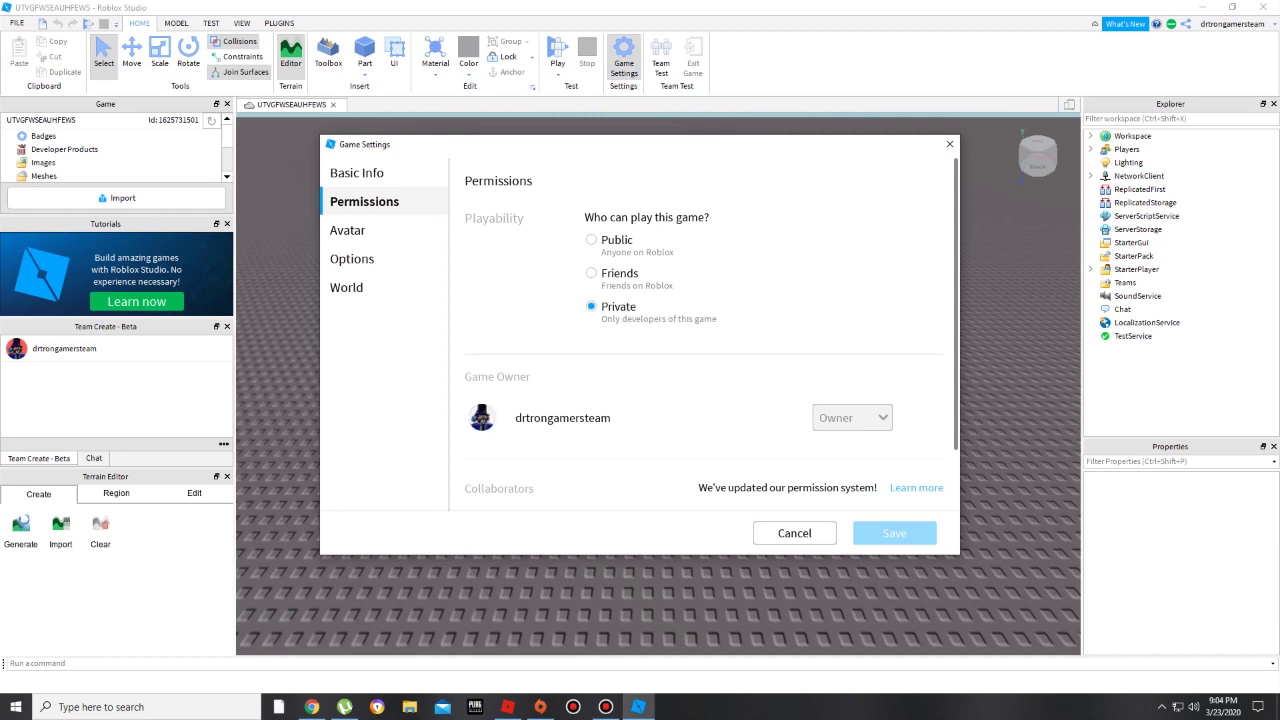
scroll(703, 330, down, 2)
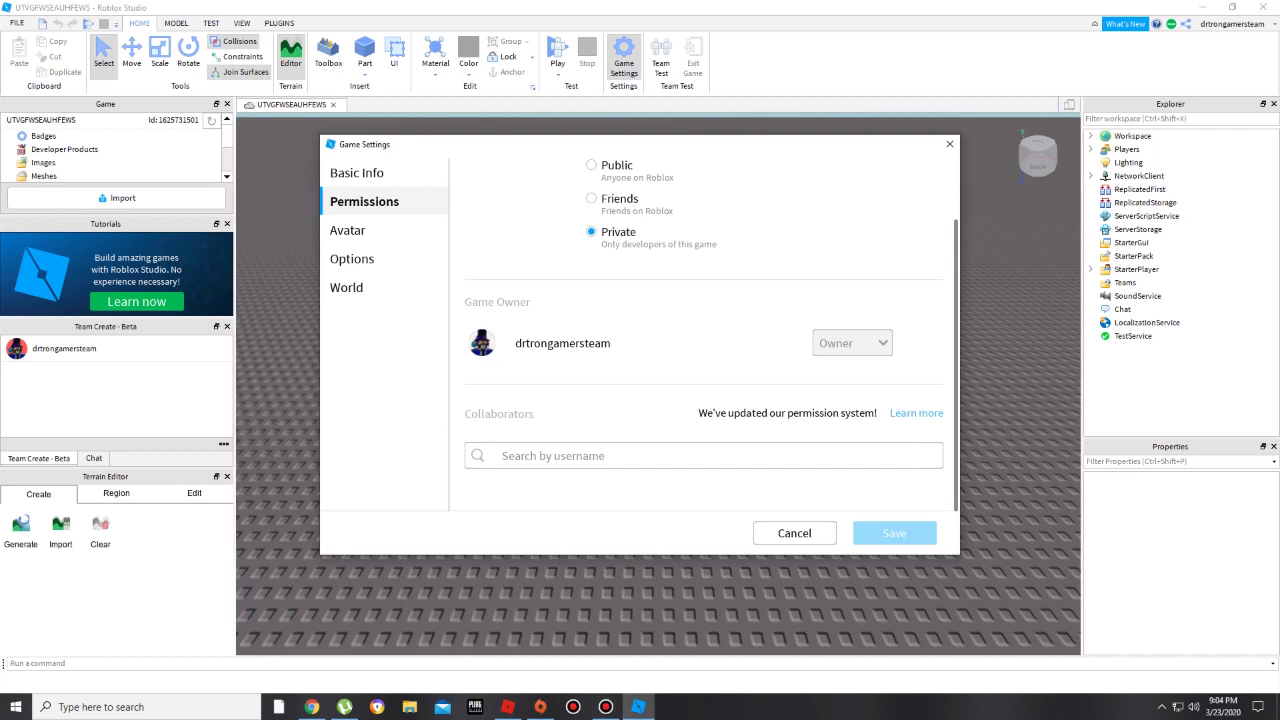
click(700, 455)
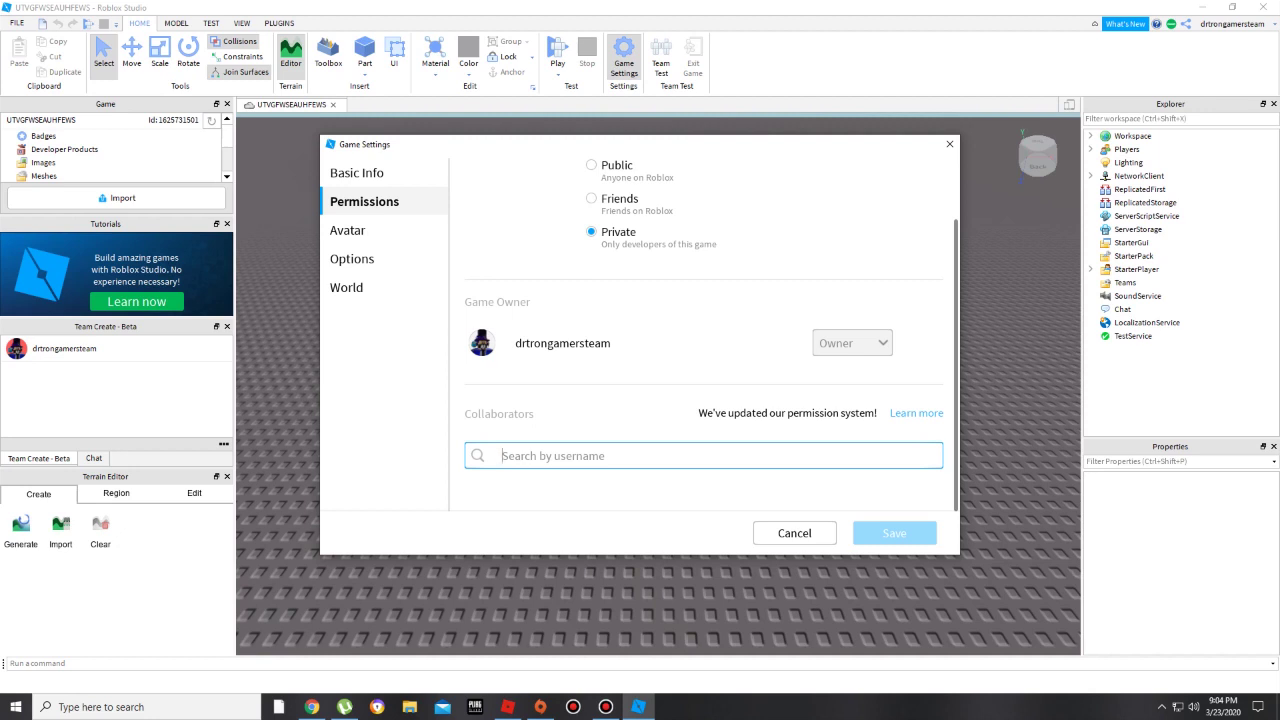
Search collaborators for 'POKE' and add the black-avatar user from the results
text(p)
text(e)
key(BackSpace)
key(BackSpace)
text(PO)
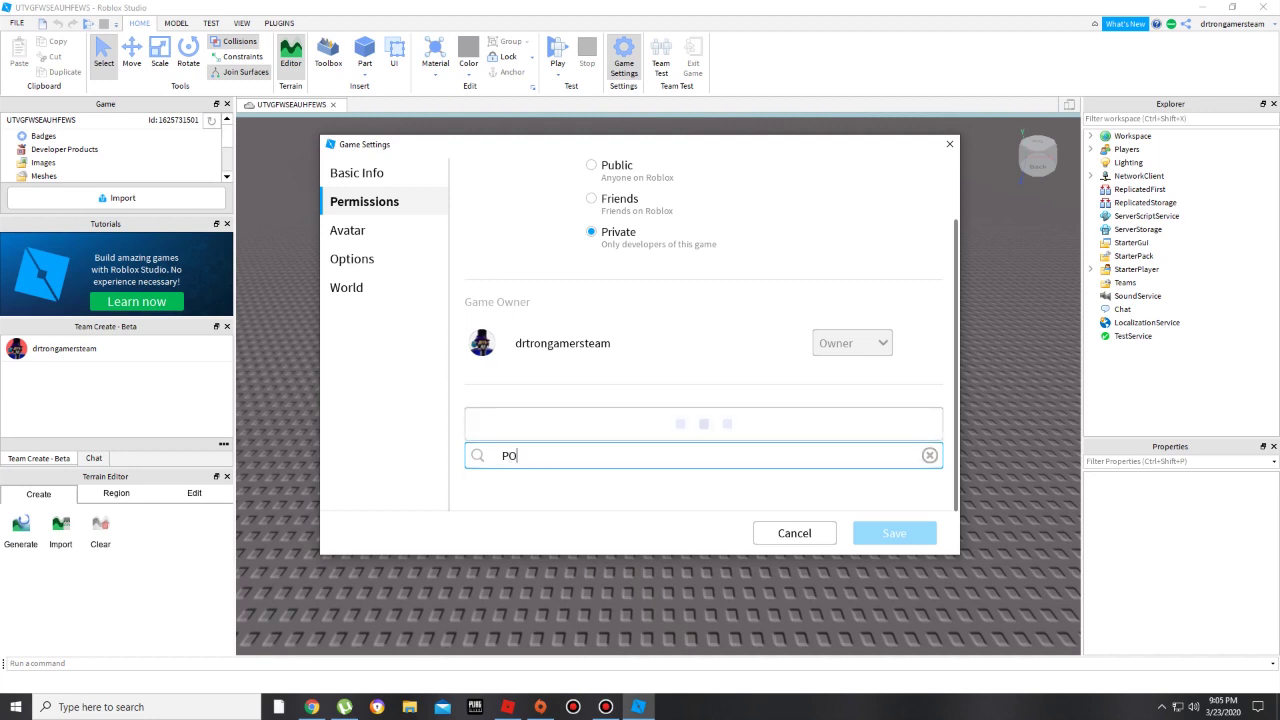
text(KEMA)
key(BackSpace)
key(BackSpace)
key(Up)
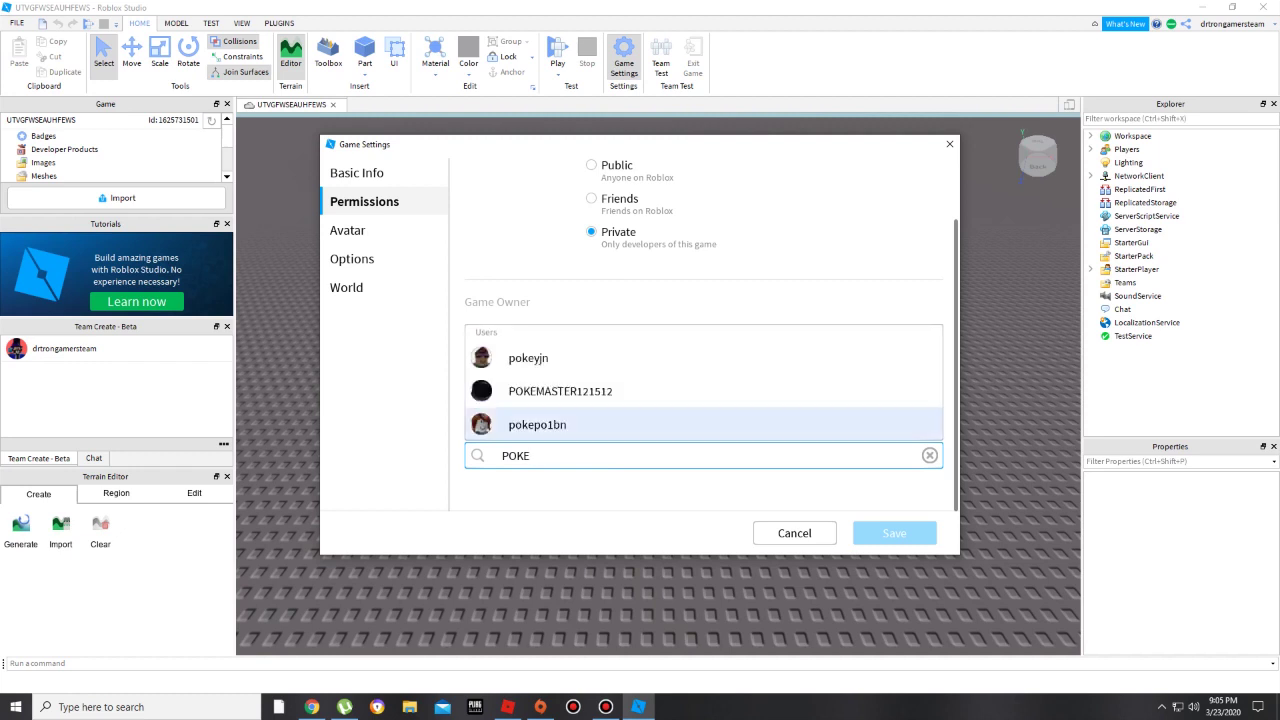
key(Up)
key(Return)
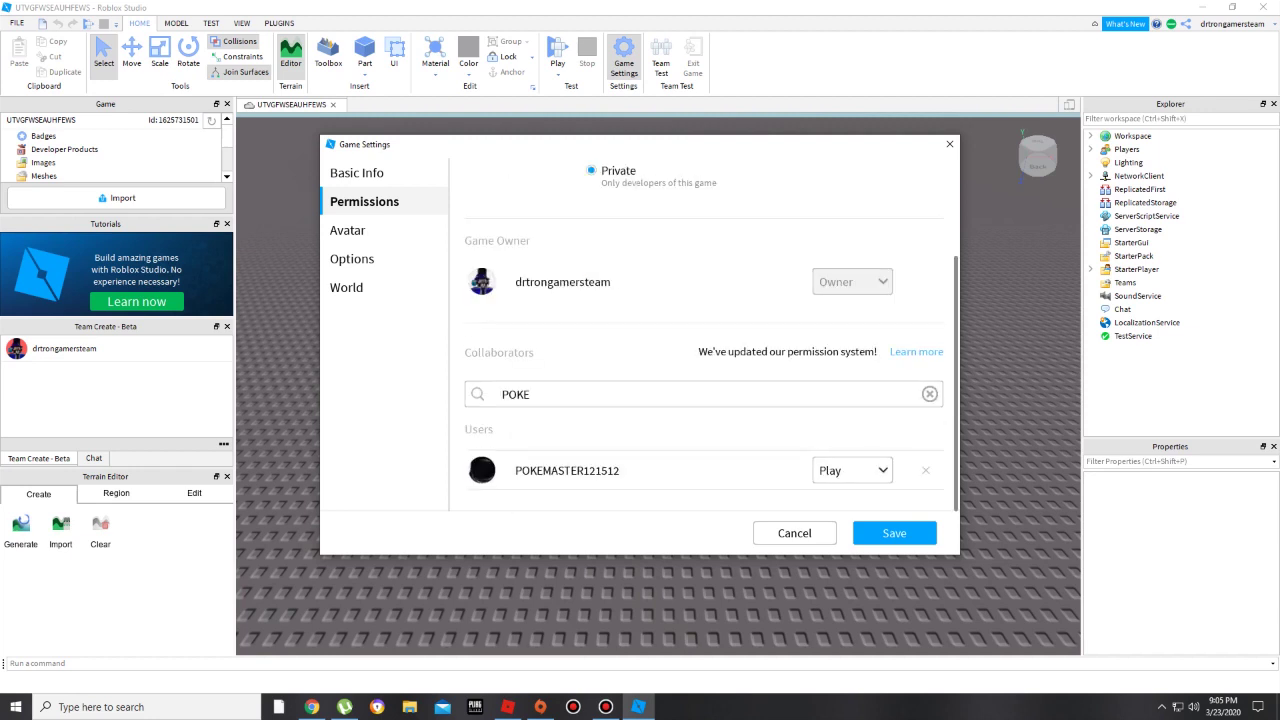
Change the POKE collaborator's permission from Play to Edit and save the settings
click(852, 470)
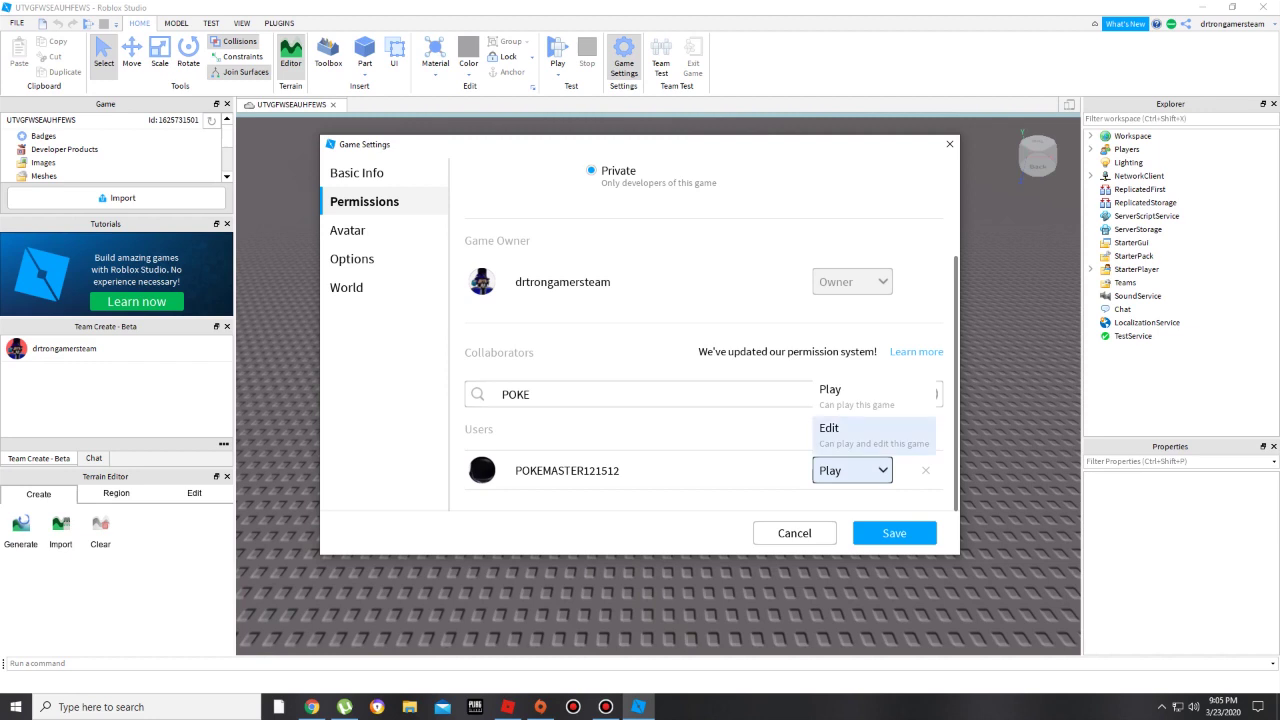
click(850, 433)
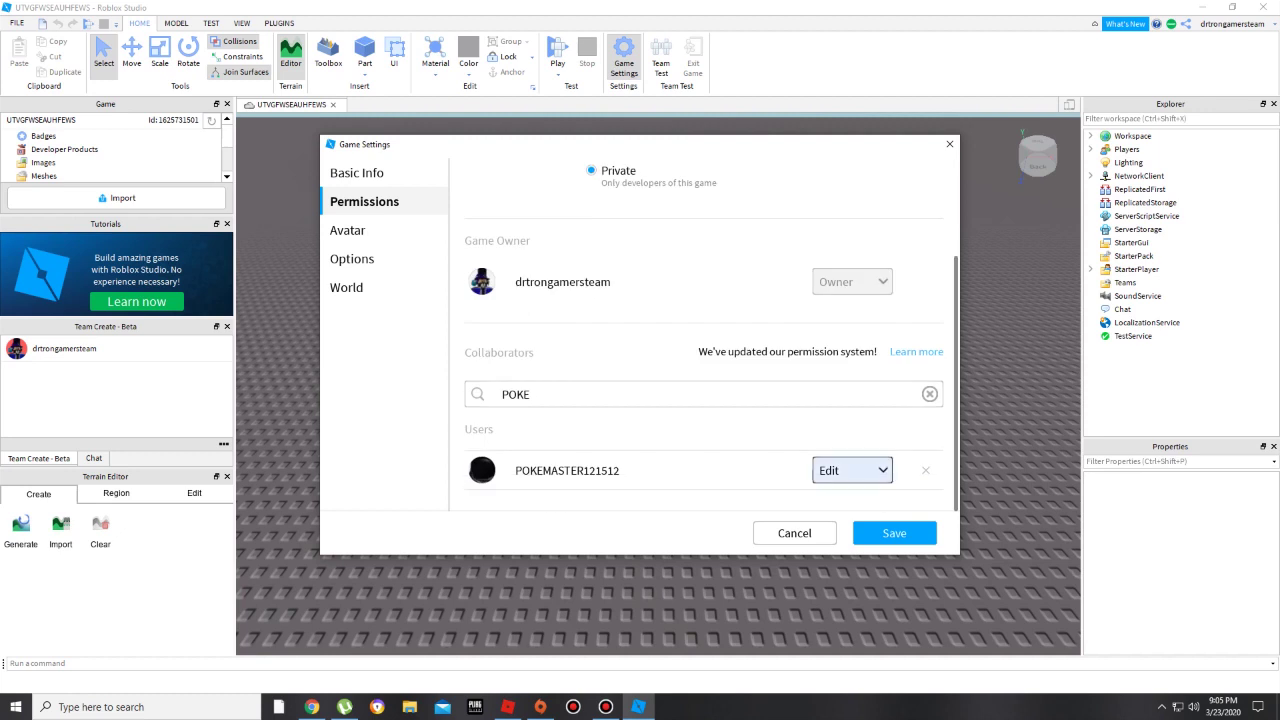
click(850, 470)
click(850, 433)
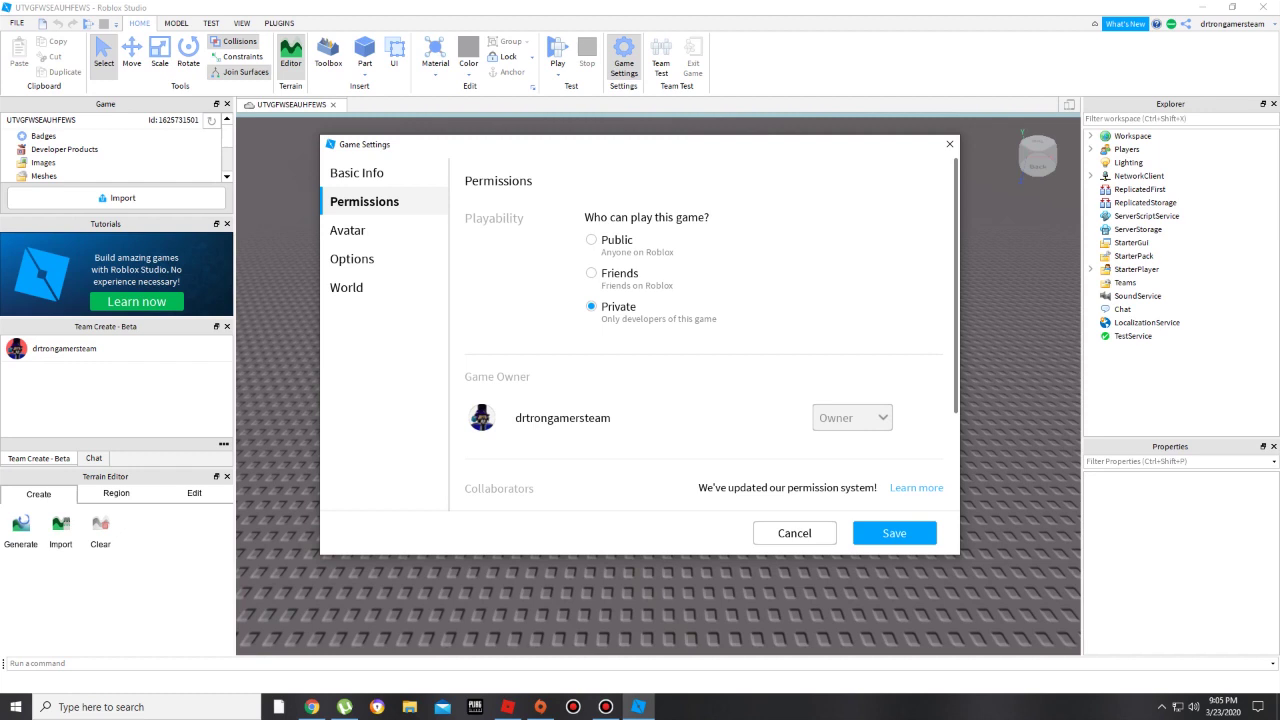
scroll(700, 340, down, 3)
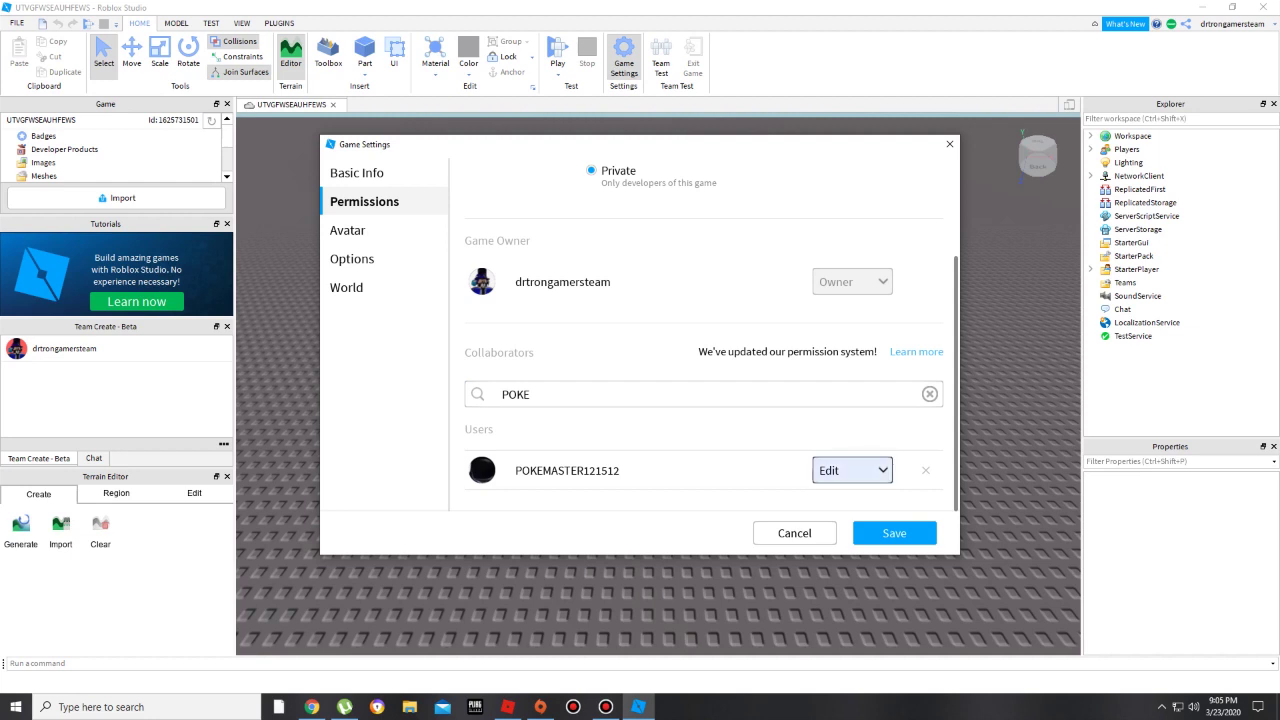
click(852, 470)
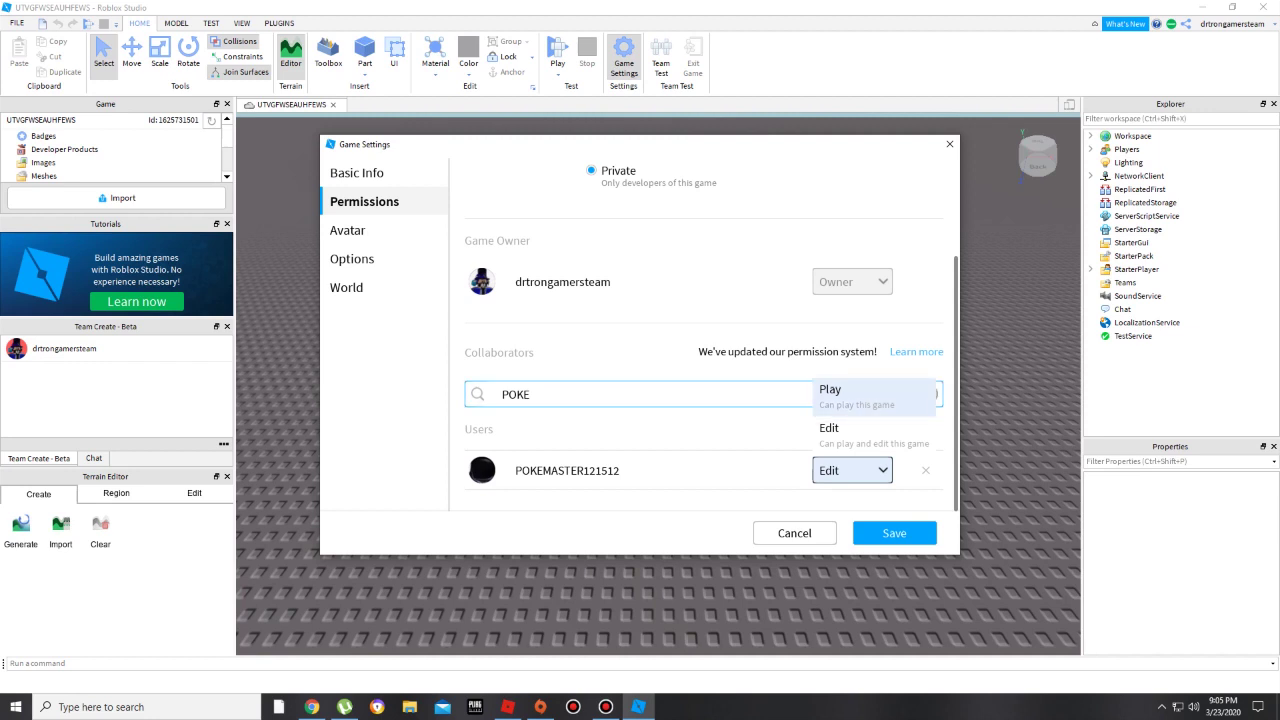
click(850, 395)
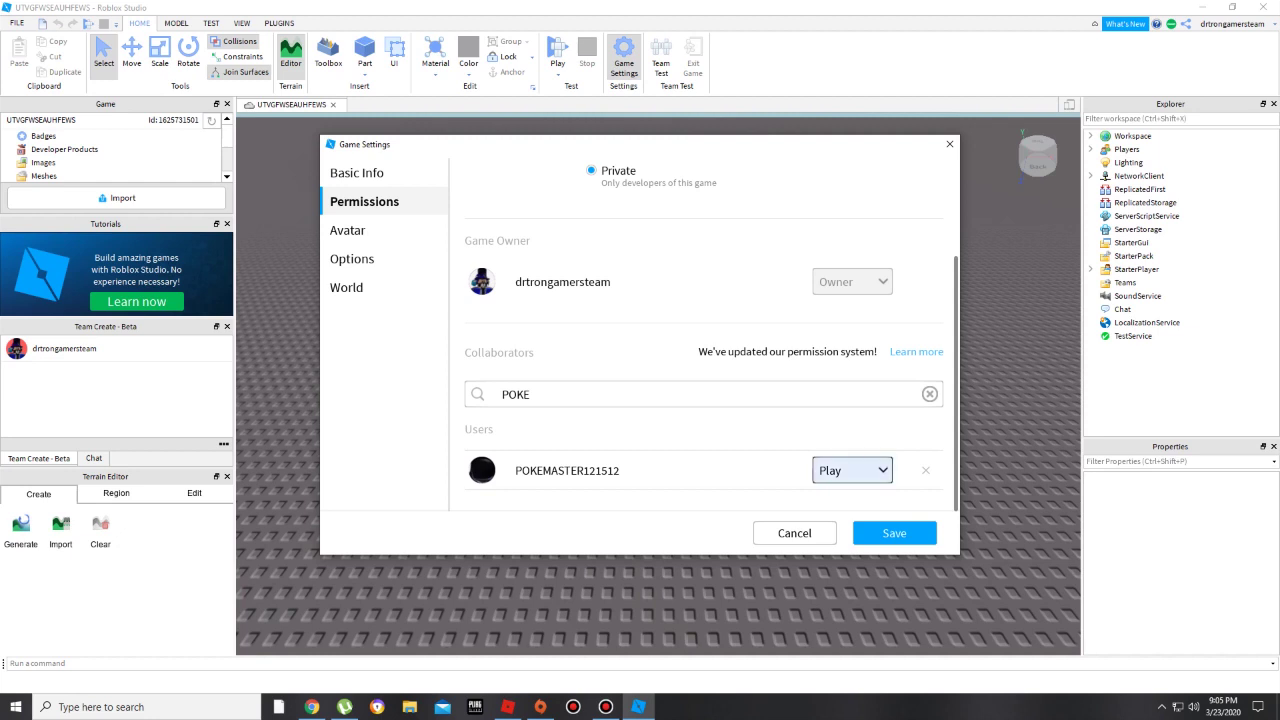
click(852, 470)
click(850, 432)
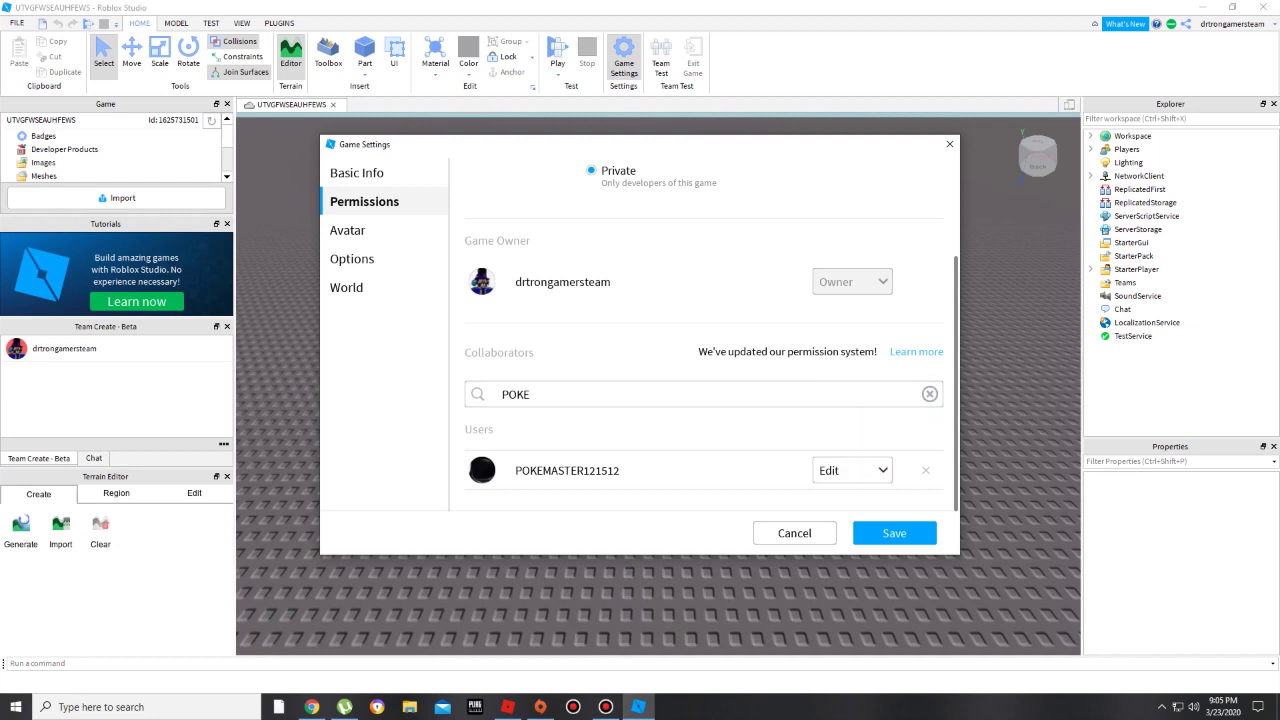
click(894, 533)
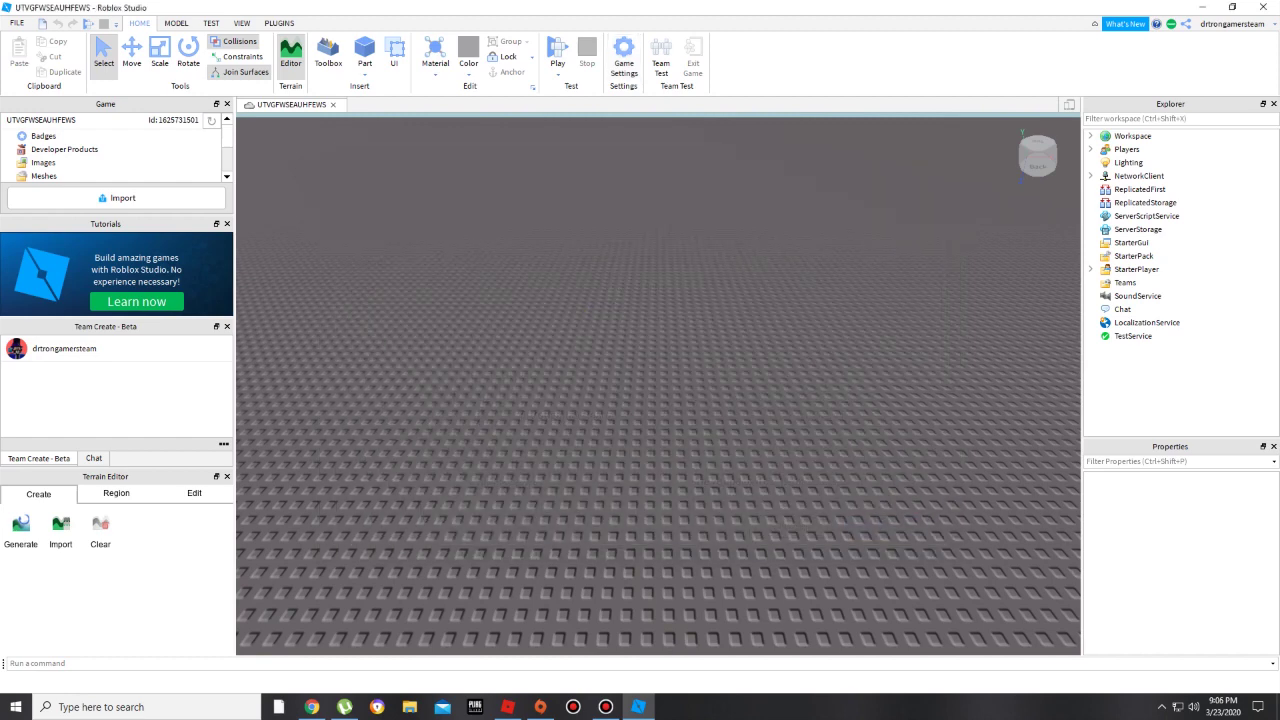
Orbit the camera to look over the baseplate
right_drag(658, 384, 658, 384)
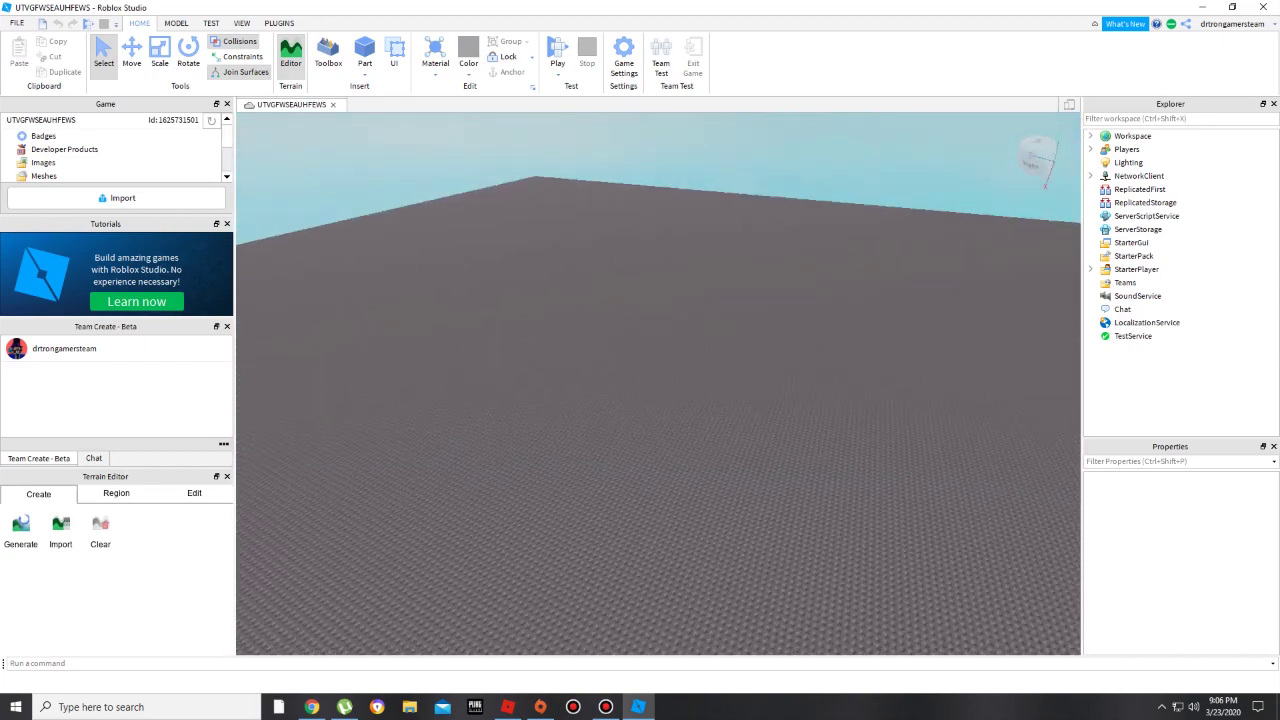